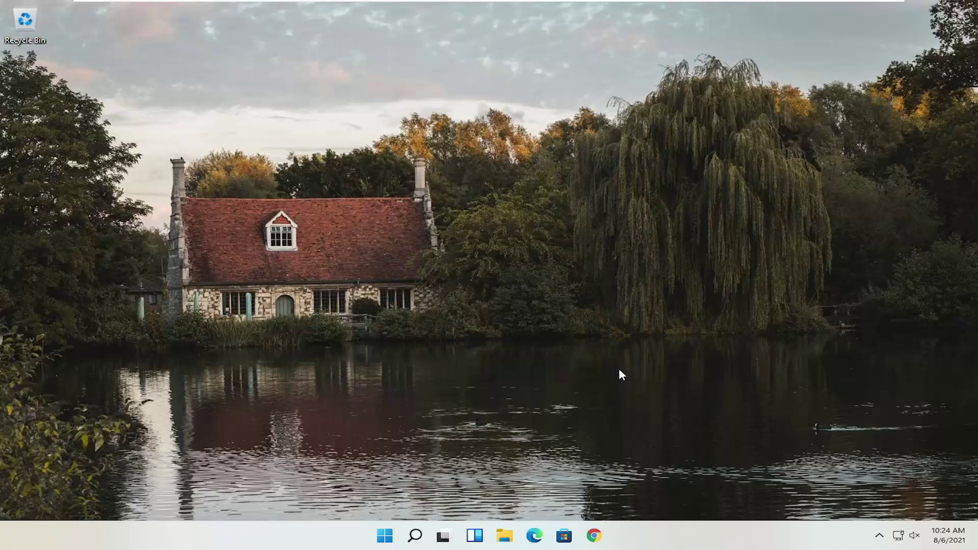
Launch Chrome from the taskbar, maximize it, and load google.com
left_click(601, 536)
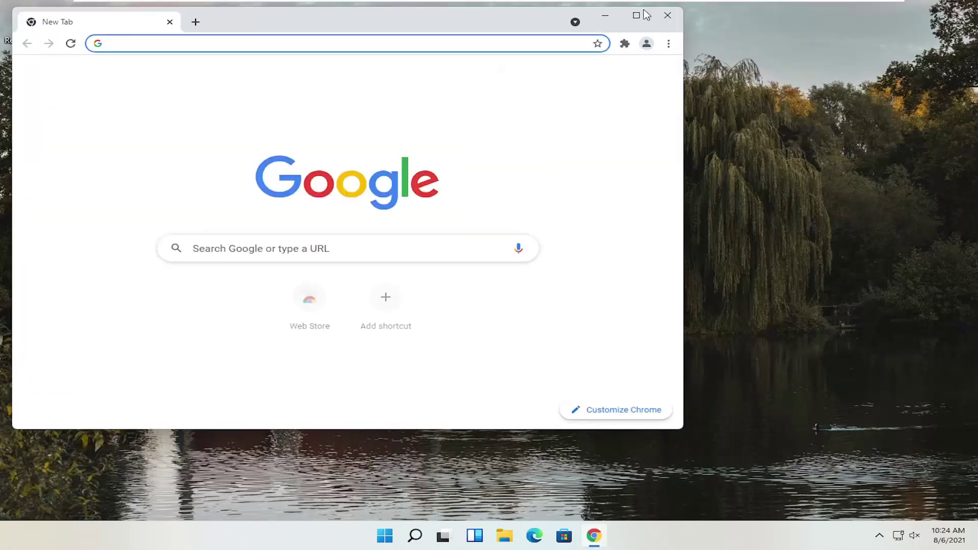
left_click(636, 16)
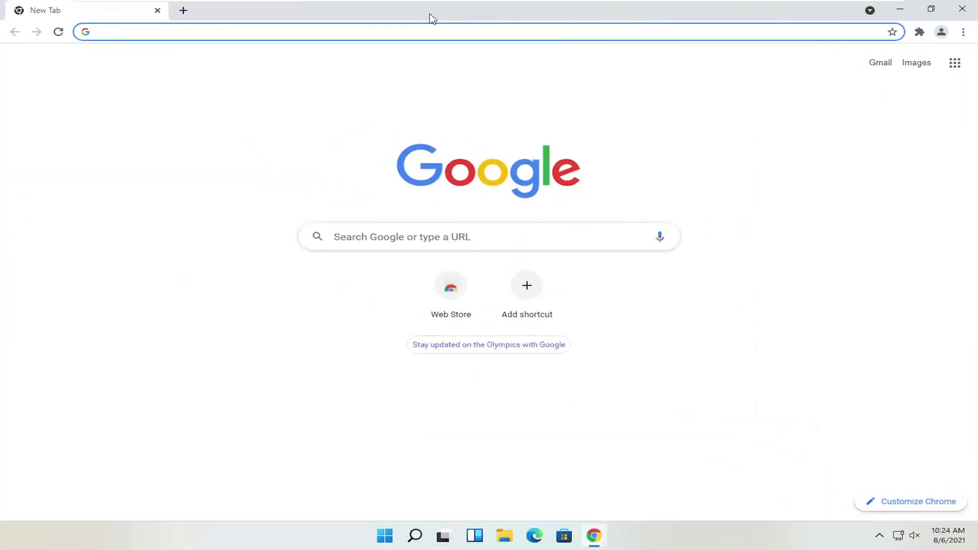
type("google.com")
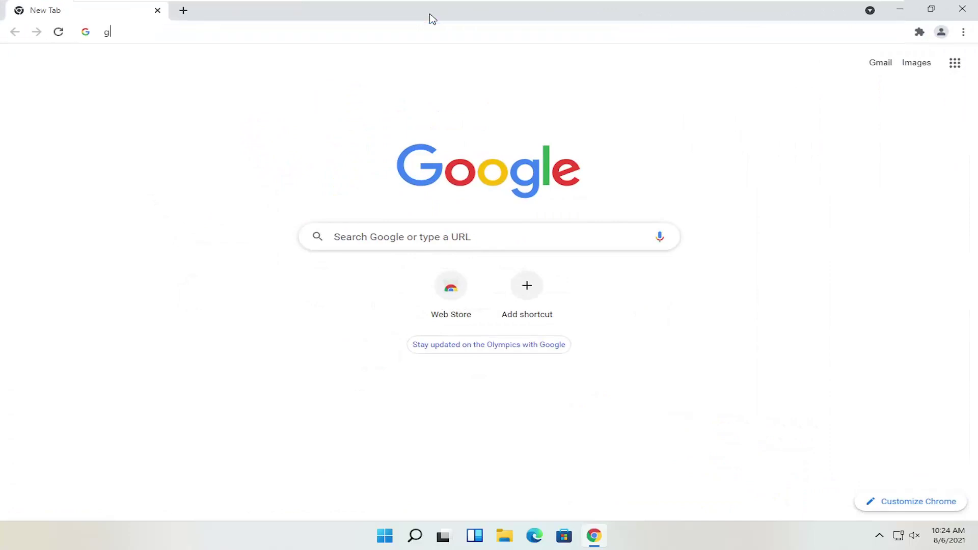
key("Return")
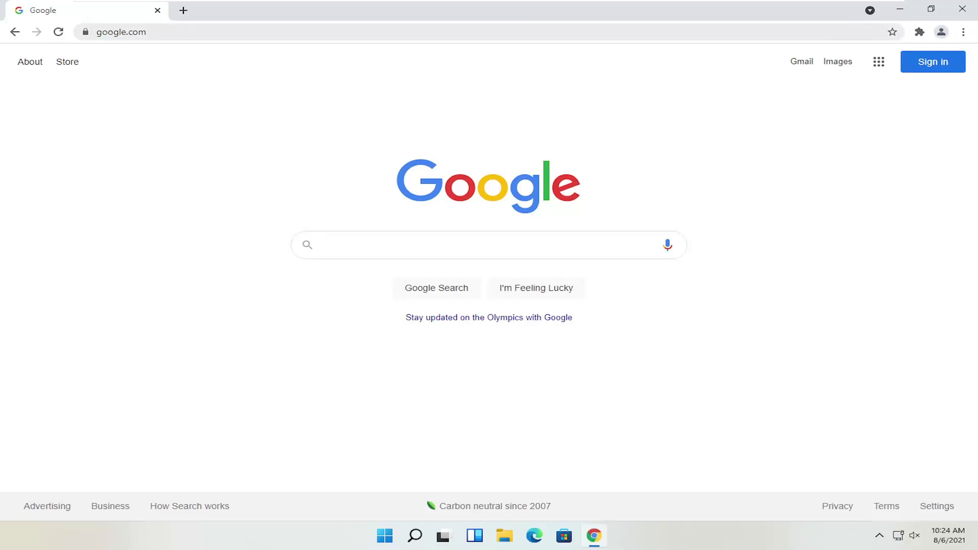
Search Google for 'canon printer drivers' and open the Canon U.S.A. Drivers & Downloads result
left_click(285, 31)
type("canon printer")
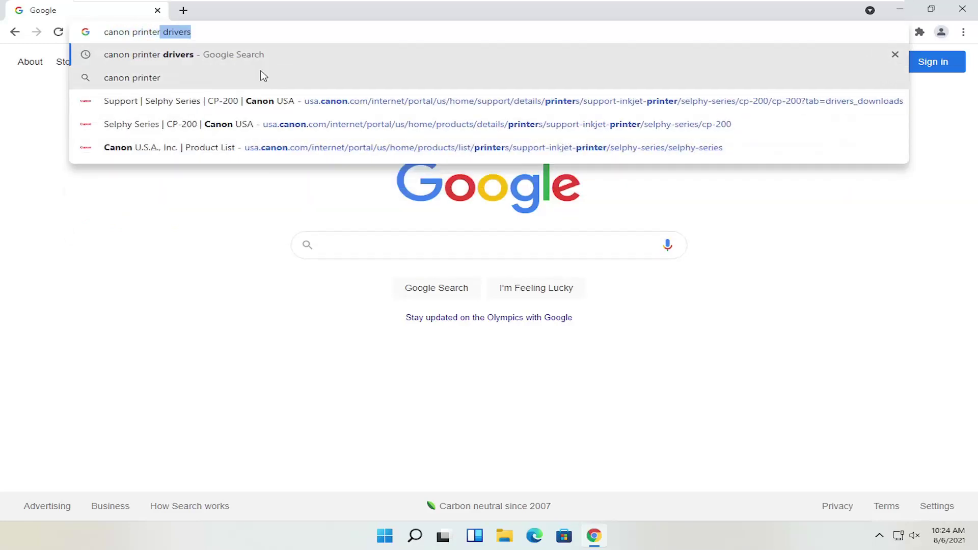
left_click(237, 56)
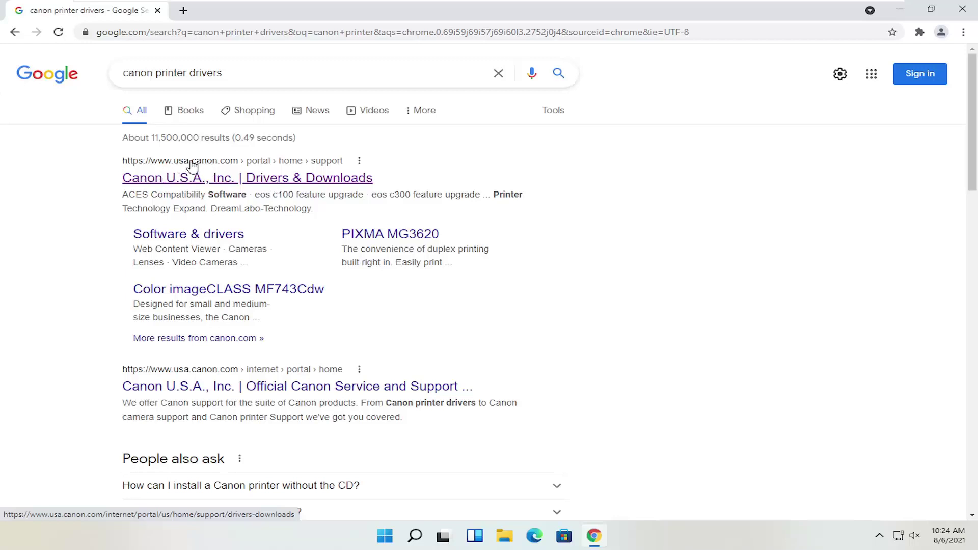
left_click(170, 178)
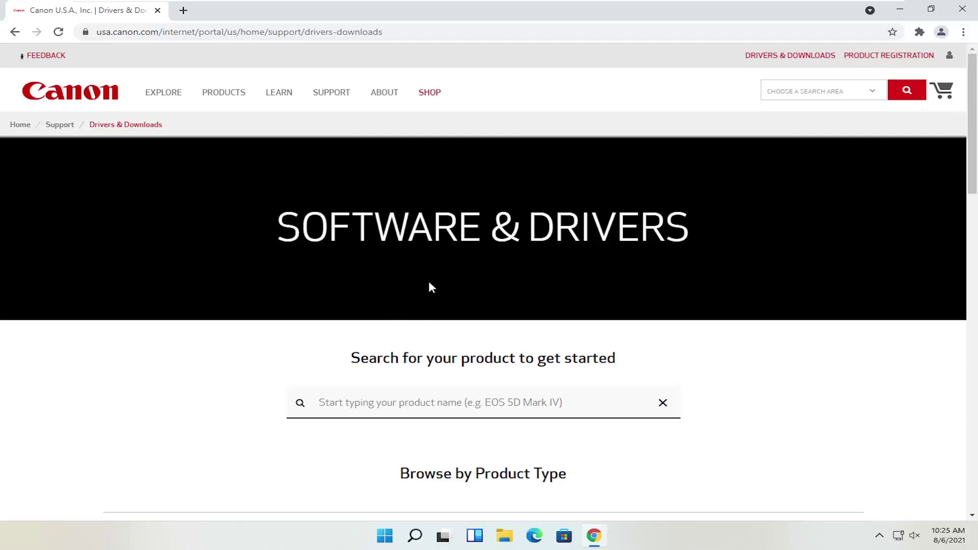
Scroll the Software & Drivers page, view the Printers product families, and return to the categories
scroll(429, 282, "down", 1)
scroll(456, 310, "down", 1)
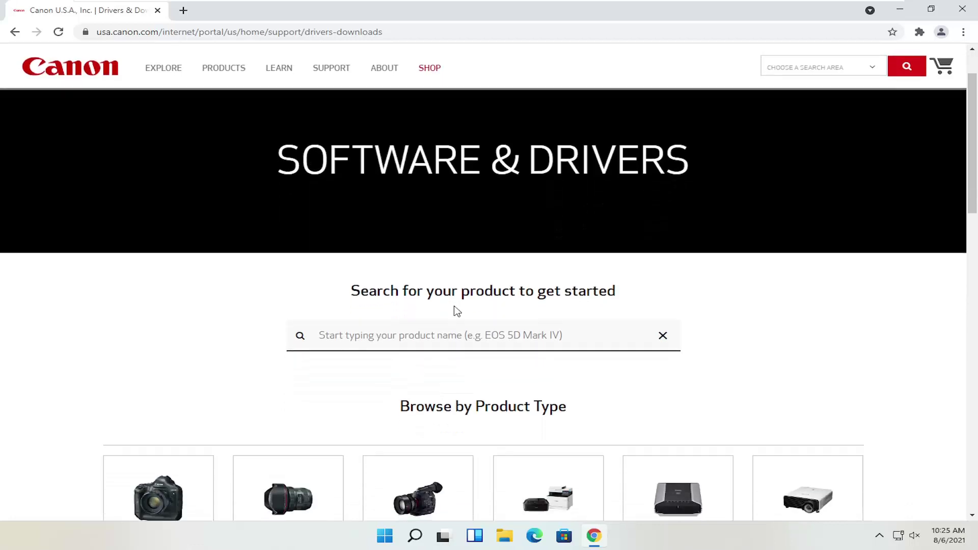
left_click(438, 300)
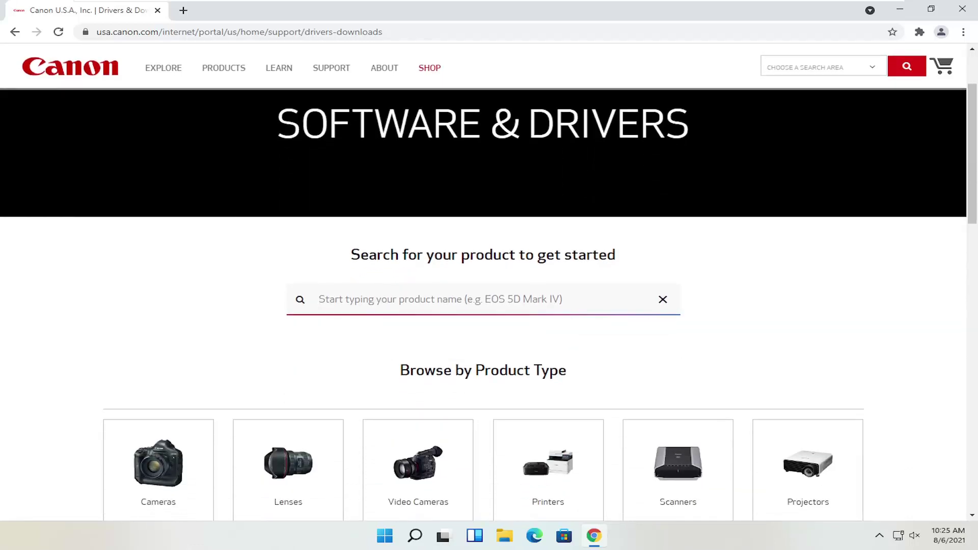
scroll(482, 301, "down", 2)
scroll(398, 242, "down", 2)
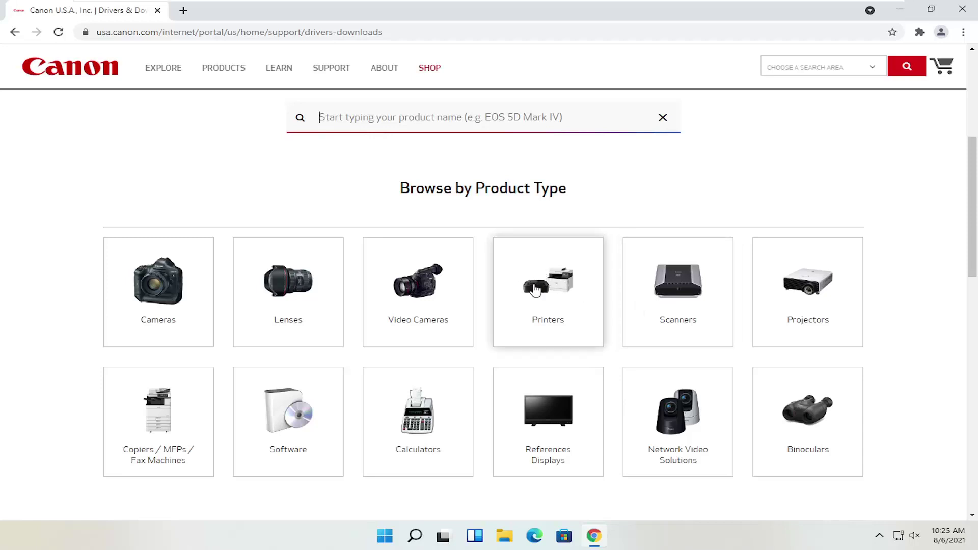
left_click(556, 291)
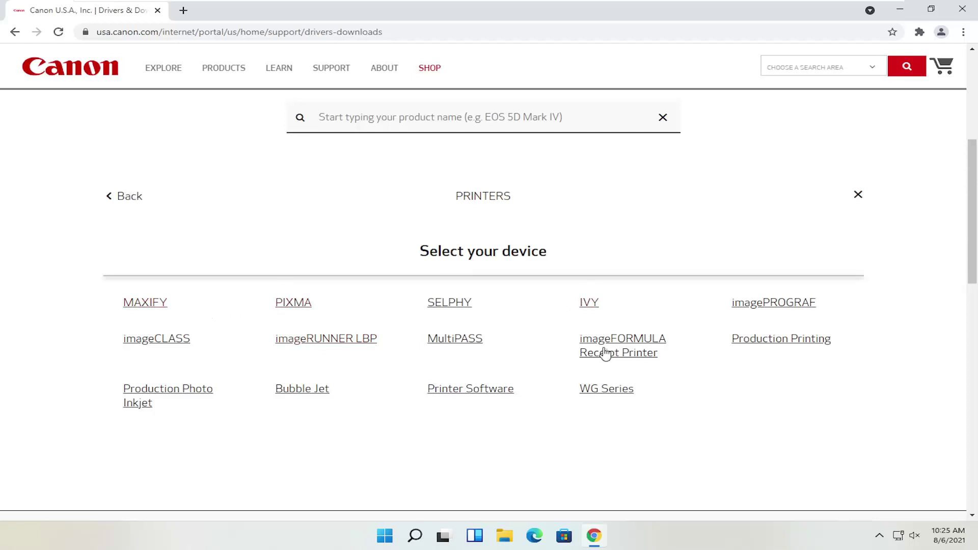
left_click(128, 198)
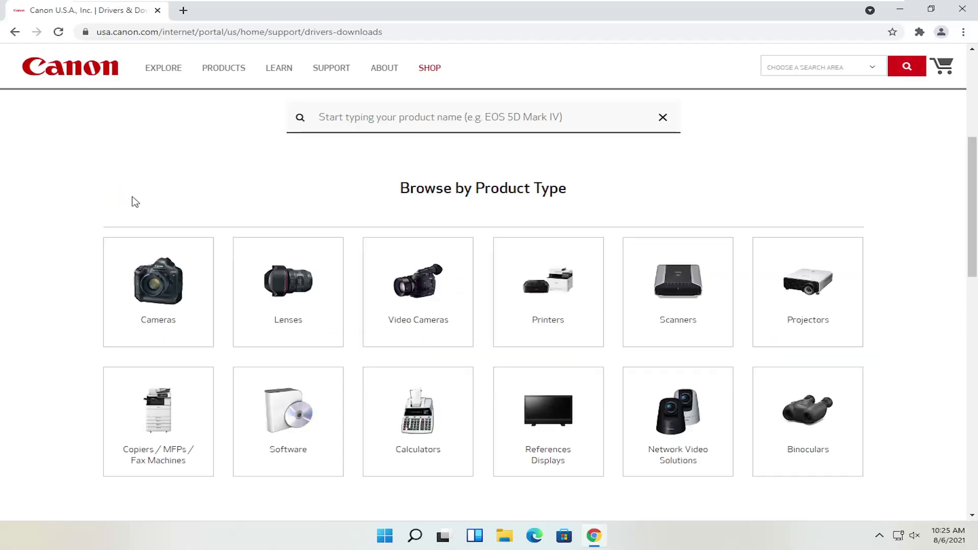
View the Scanners product families, return to the product types, and select the product search box
left_click(702, 296)
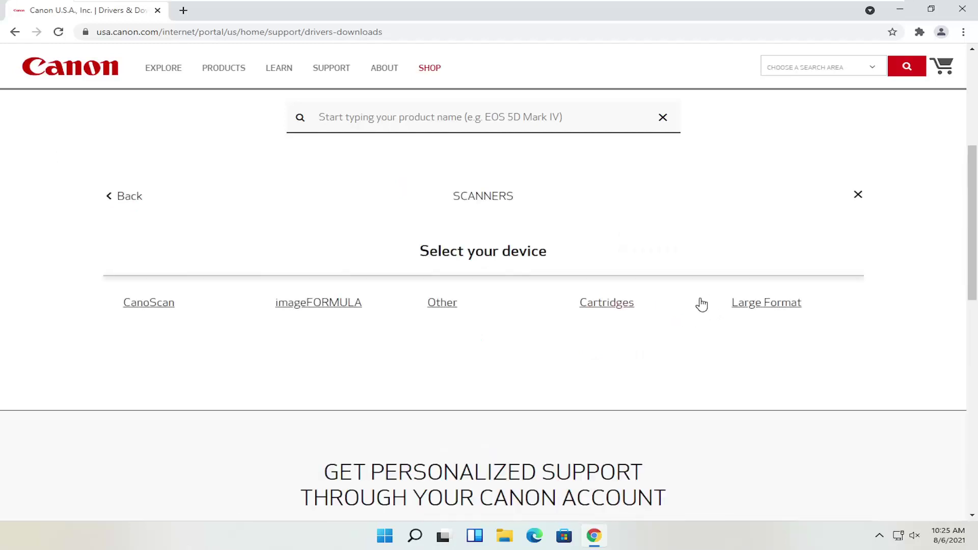
scroll(259, 327, "up", 1)
scroll(258, 327, "up", 1)
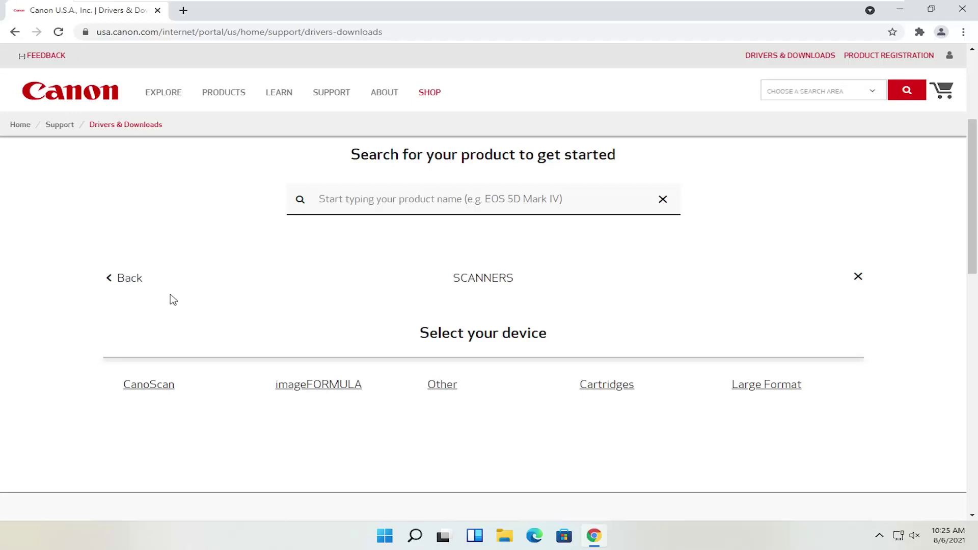
left_click(127, 277)
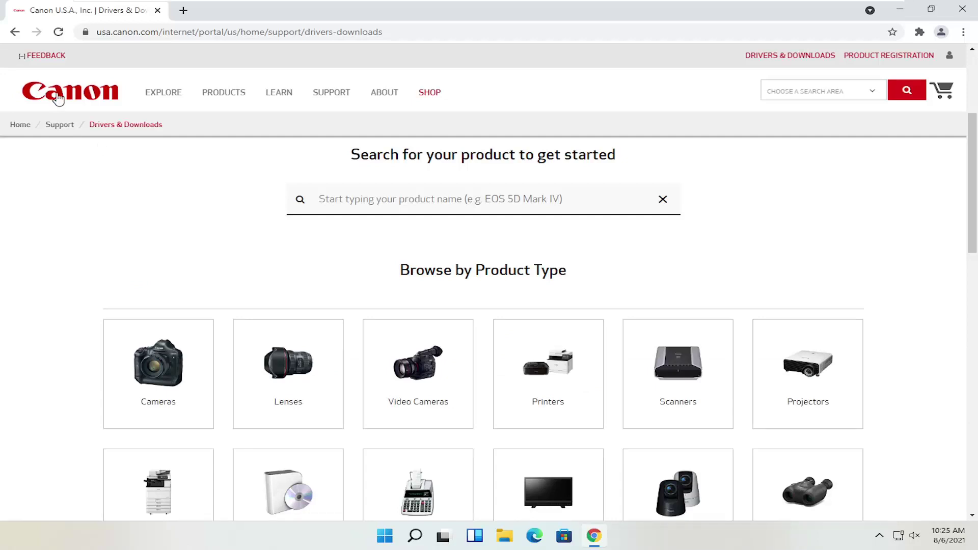
scroll(182, 207, "down", 1)
scroll(181, 207, "down", 1)
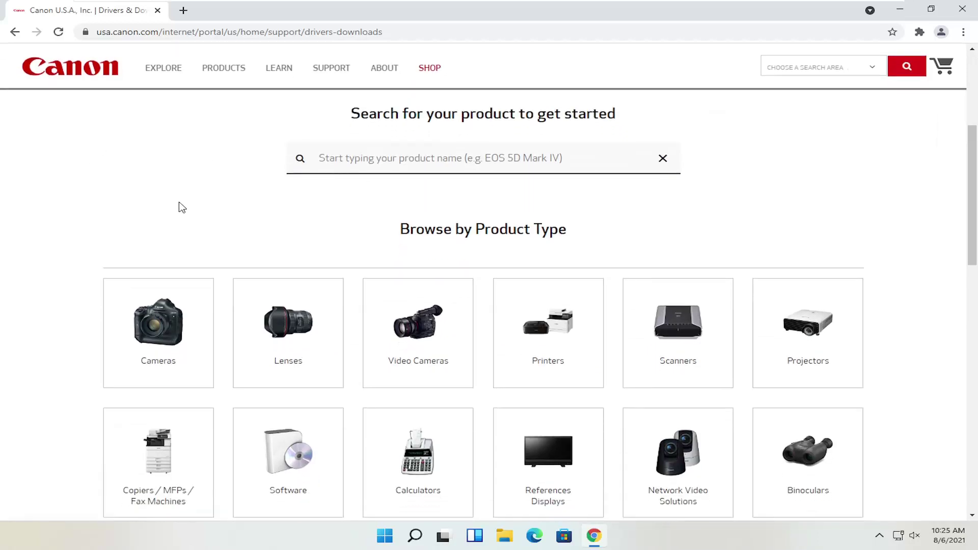
scroll(295, 182, "up", 1)
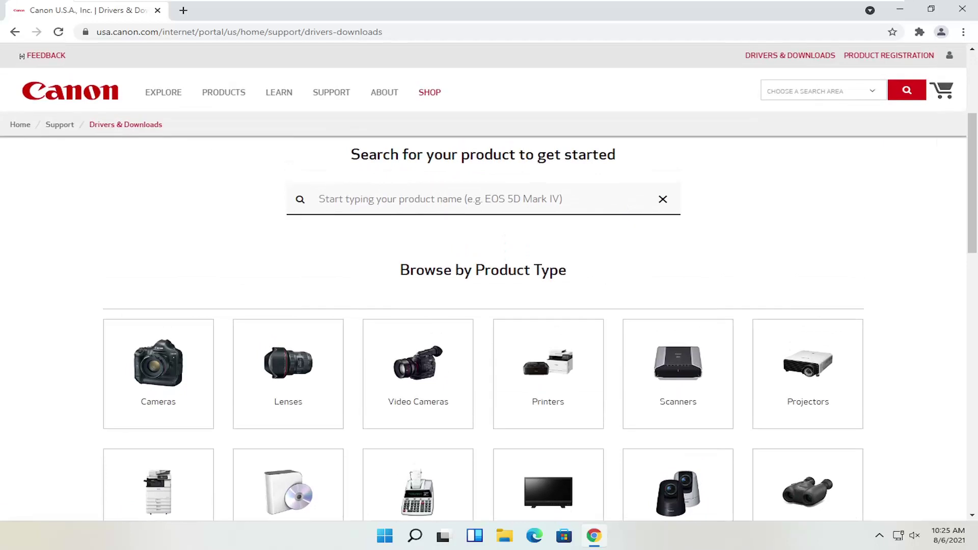
left_click(319, 199)
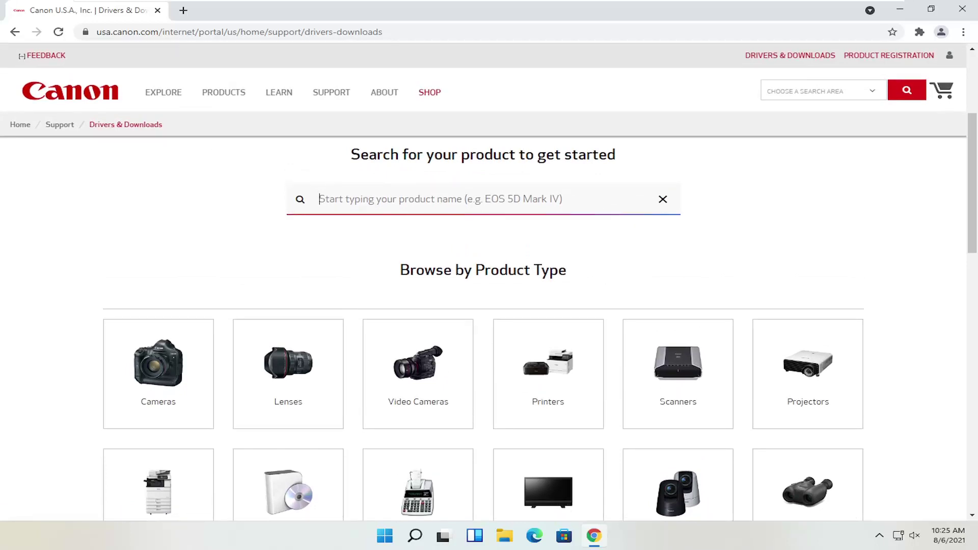
Search for 'pixma mg2520' and open the PIXMA MG2520 (MG2500 Series) support page
type("pixma mg252")
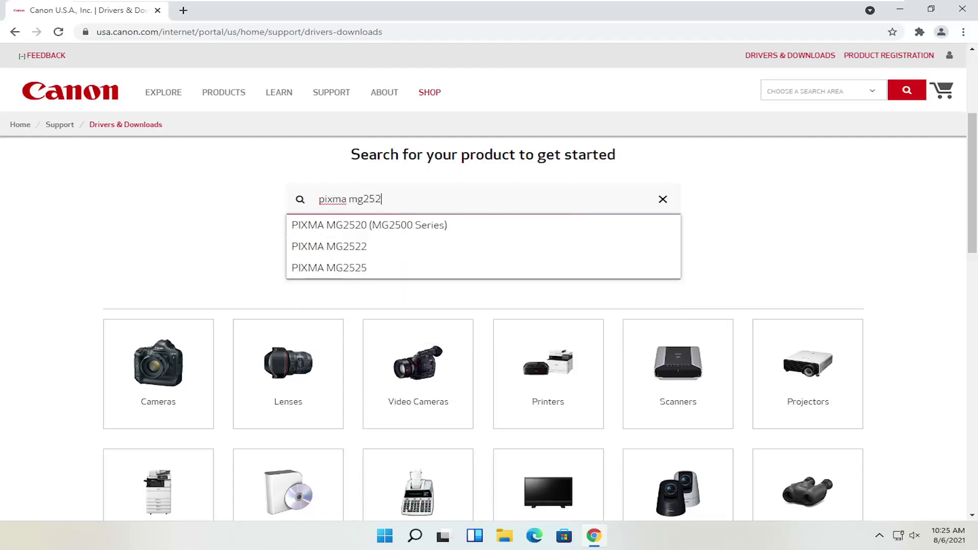
type("0")
left_click(367, 226)
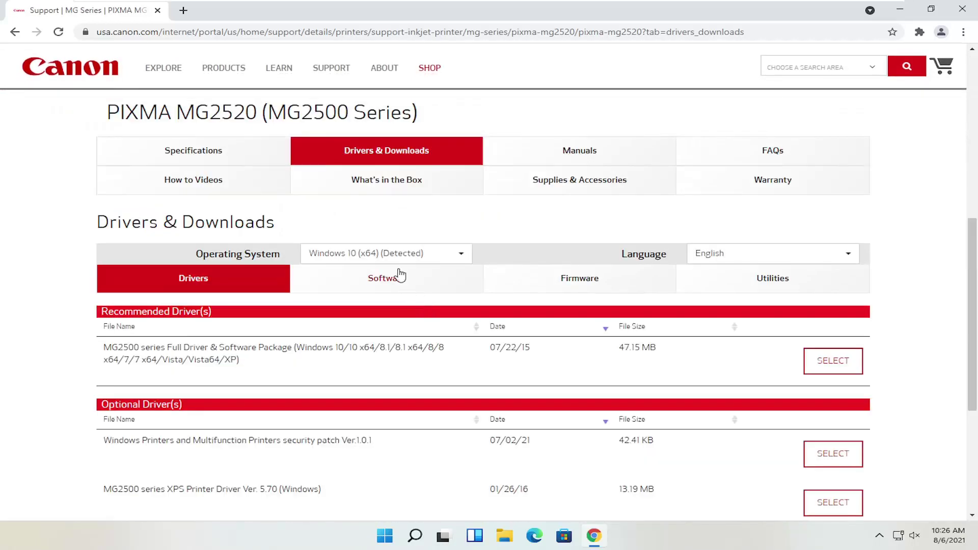
scroll(400, 276, "down", 1)
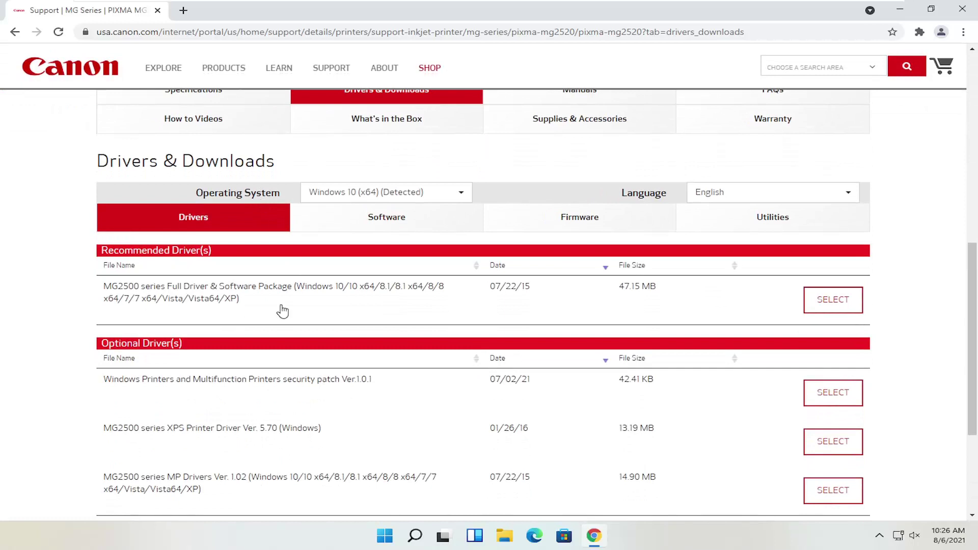
scroll(230, 325, "up", 2)
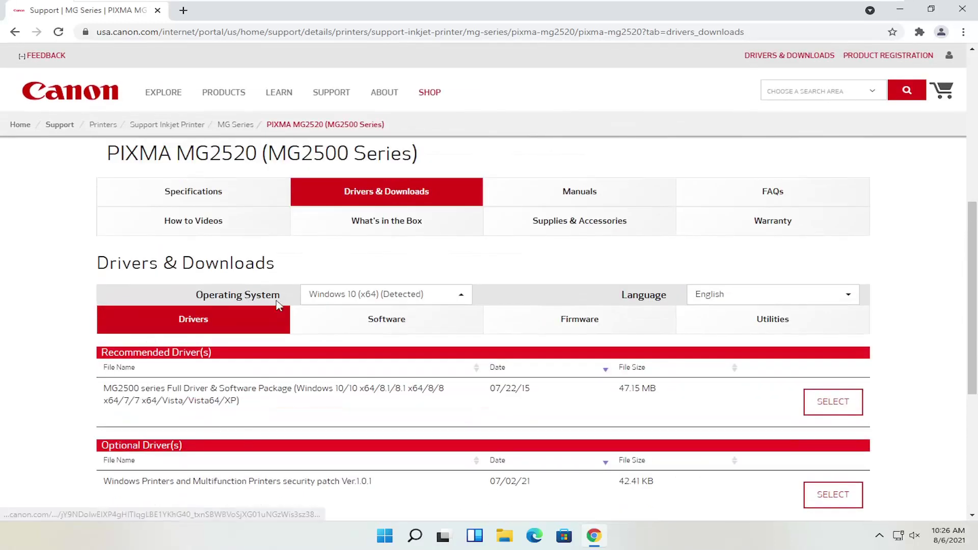
Review the MG2520's Specifications, Drivers & Downloads, and Manuals tabs
left_click(219, 217)
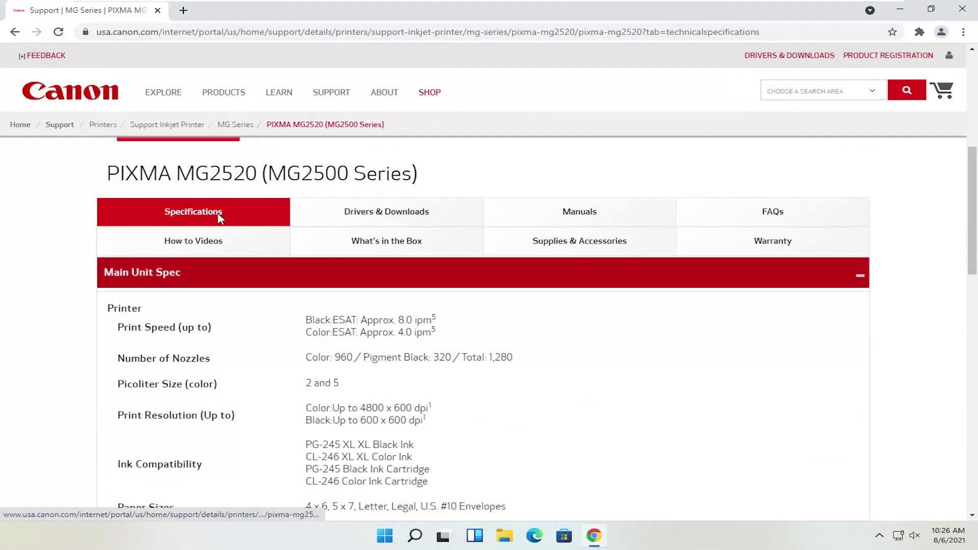
scroll(233, 273, "down", 3)
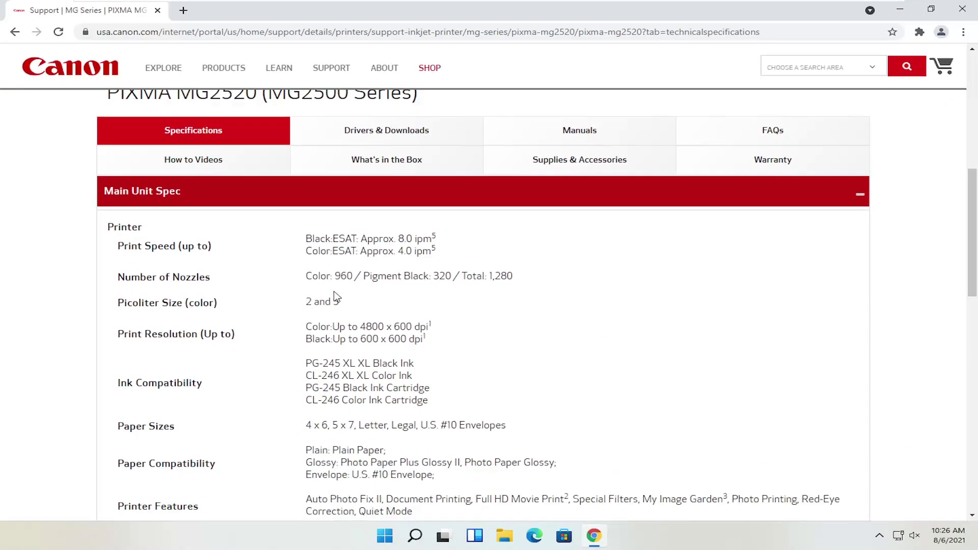
scroll(362, 290, "up", 3)
left_click(361, 230)
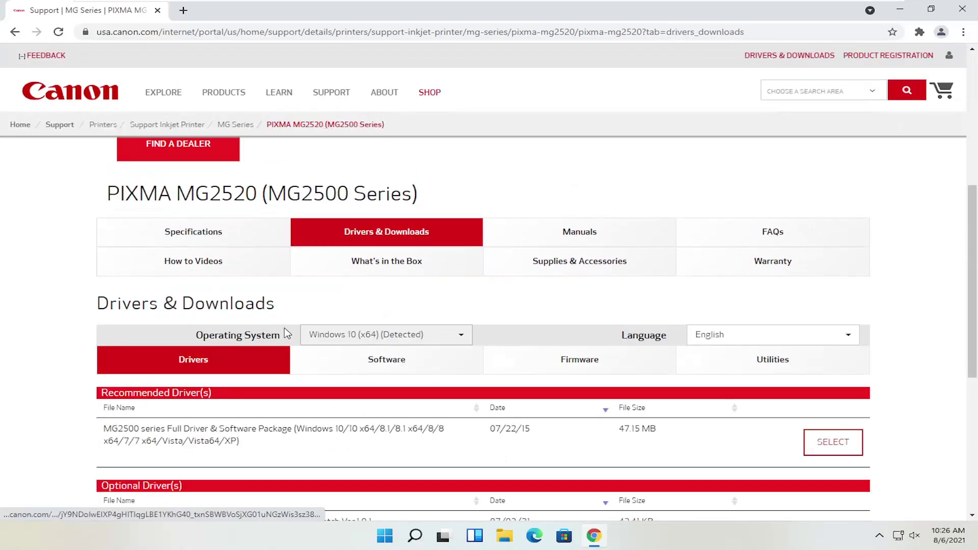
scroll(214, 347, "down", 1)
scroll(509, 219, "up", 1)
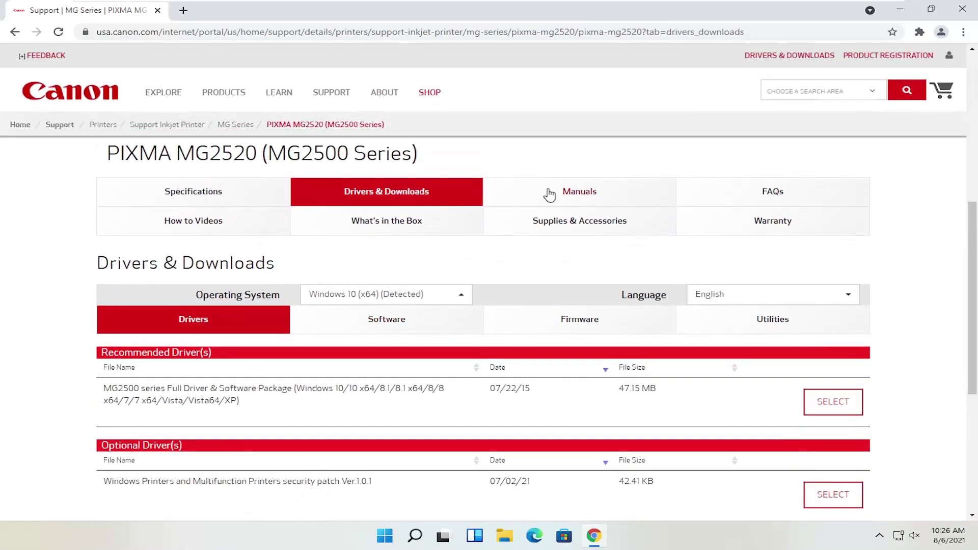
left_click(549, 192)
scroll(460, 345, "down", 2)
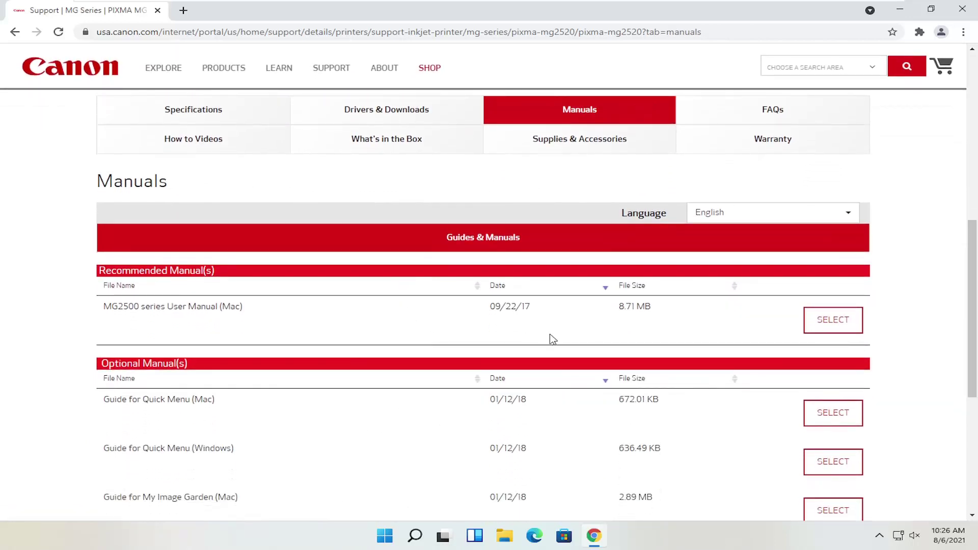
Look through the How to Videos and Specifications tabs, then return to Drivers & Downloads
scroll(550, 338, "up", 2)
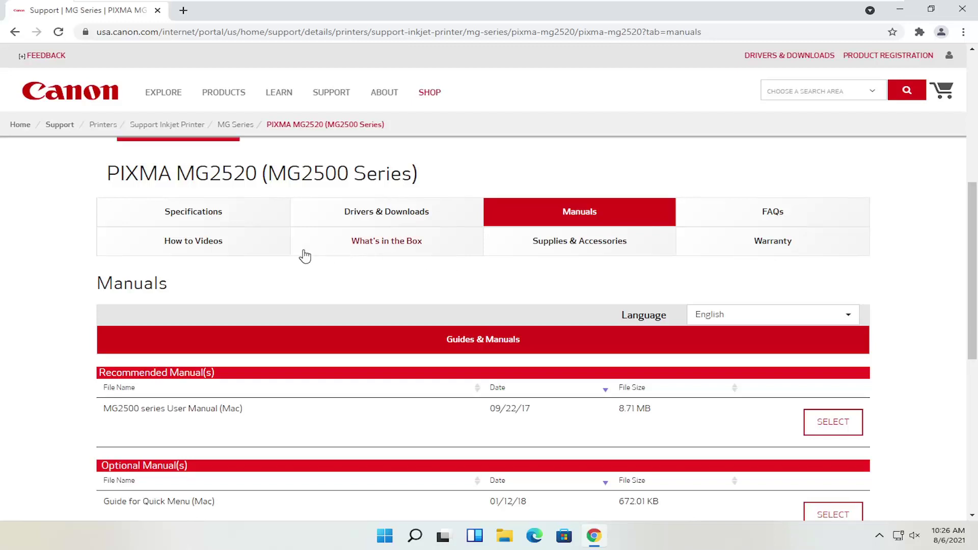
left_click(224, 244)
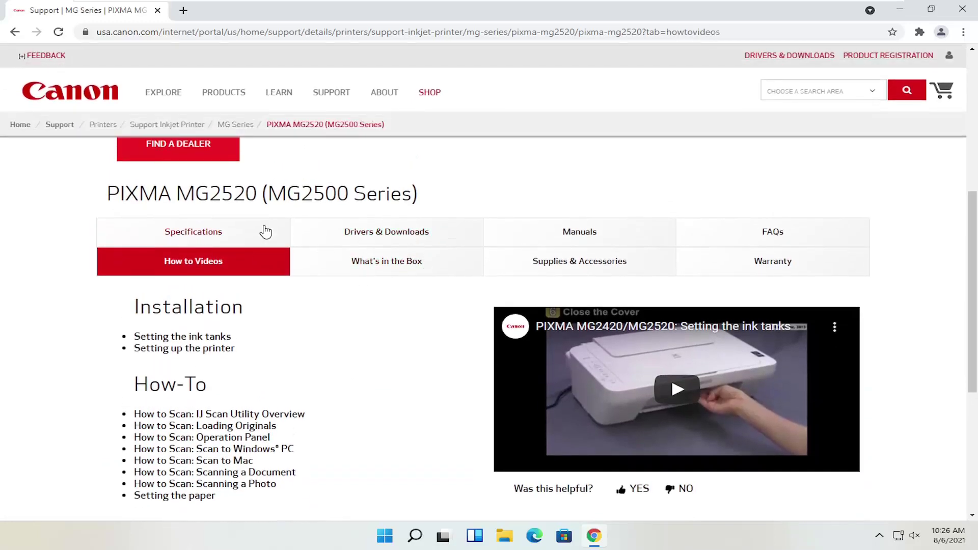
left_click(232, 236)
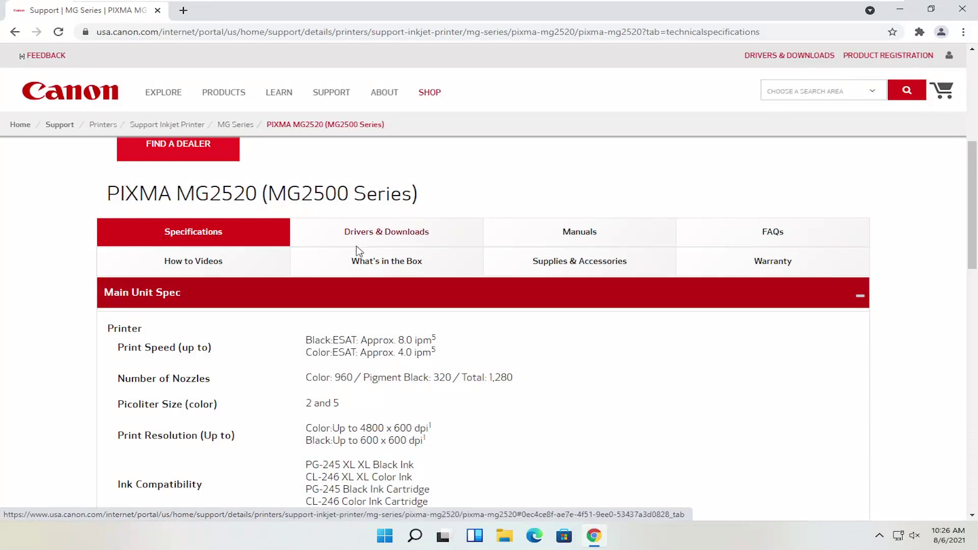
left_click(398, 232)
Keep Windows 10 (x64) as the operating system for the driver list
scroll(399, 233, "down", 2)
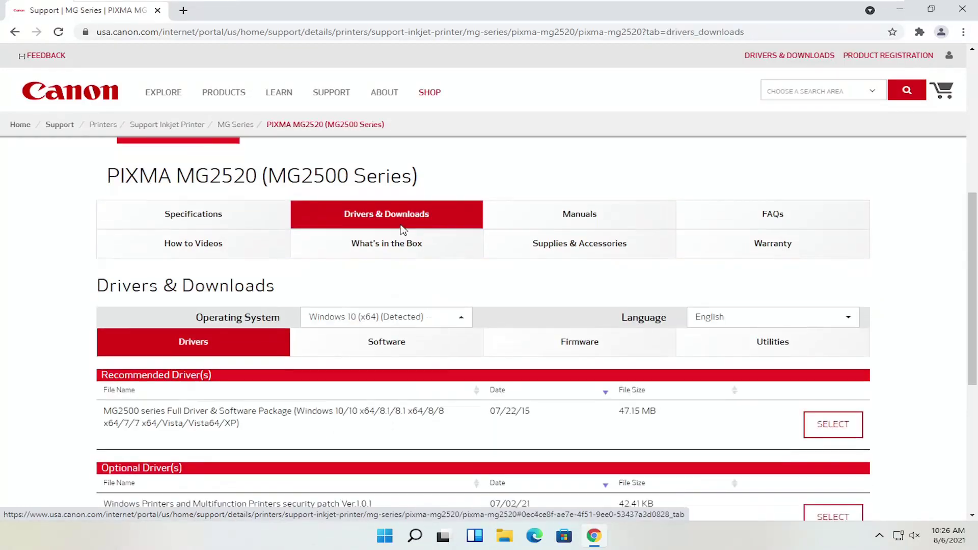
left_click(429, 254)
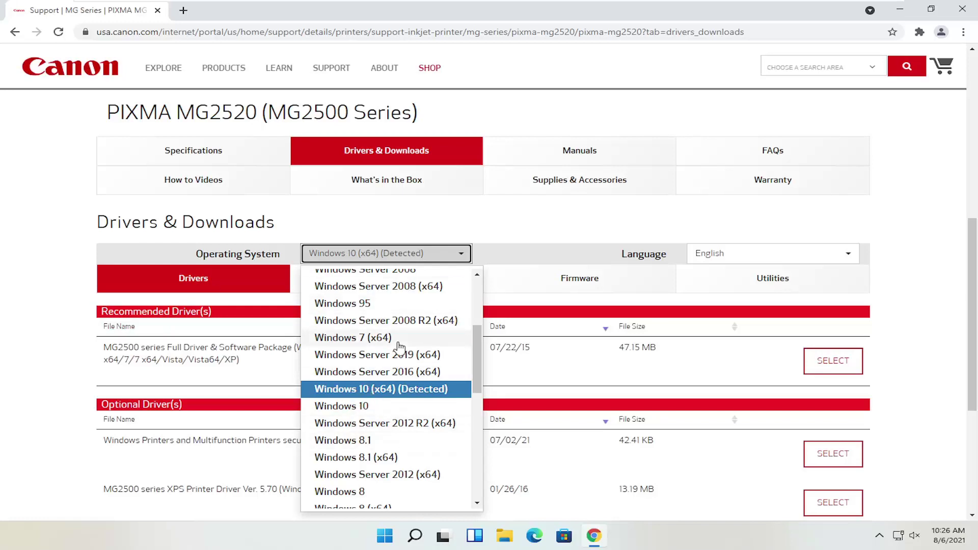
left_click(15, 328)
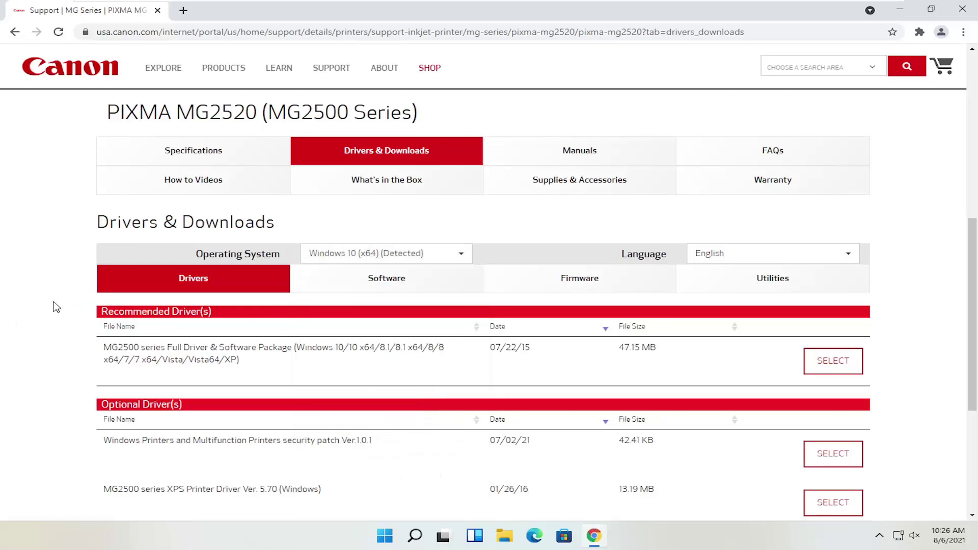
scroll(76, 295, "down", 1)
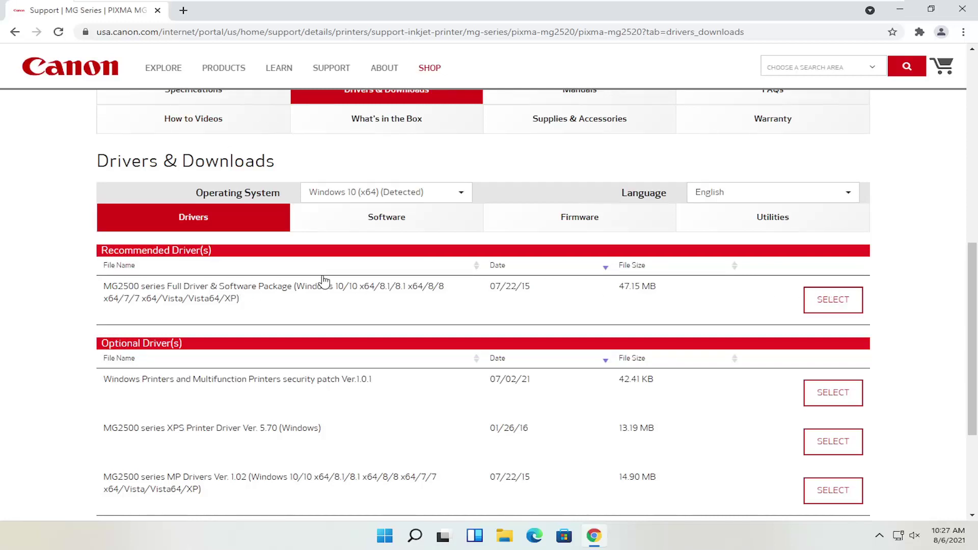
Download the MG2500 series Full Driver & Software Package and show win-mg2500-1_1-ucd in its folder
left_click(828, 302)
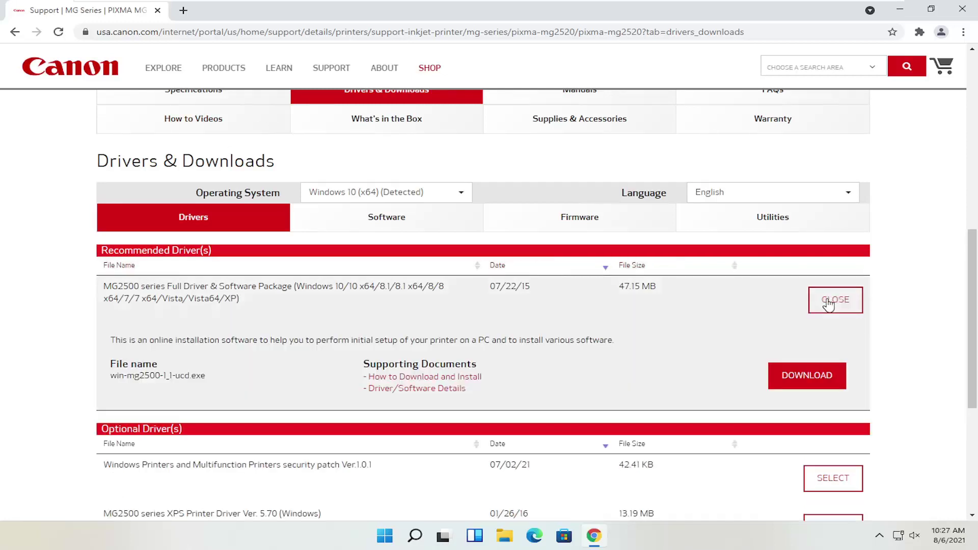
scroll(815, 301, "down", 1)
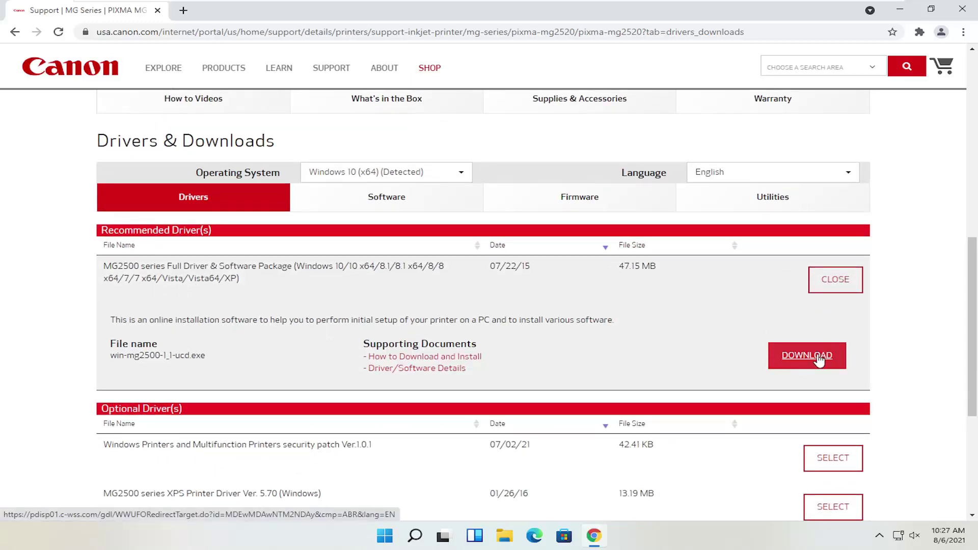
left_click(811, 357)
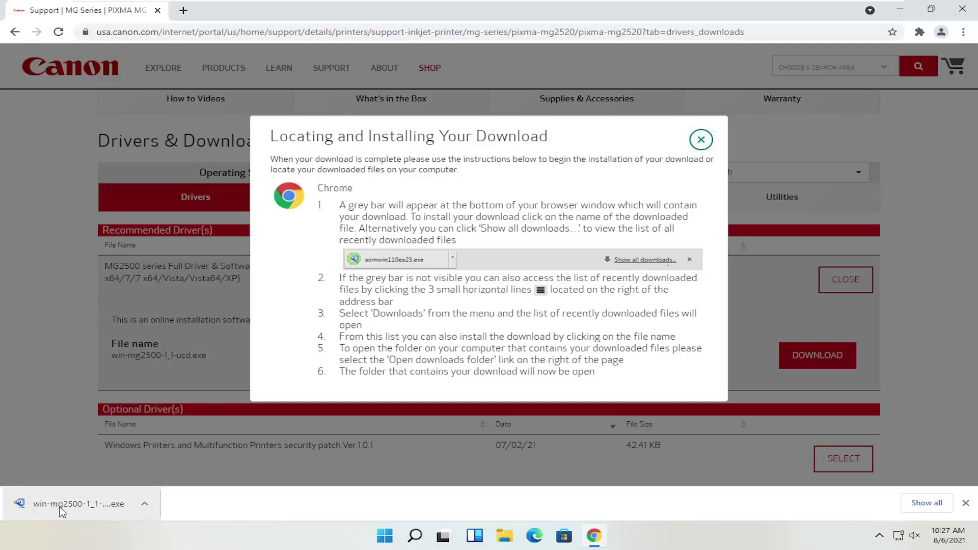
left_click(145, 504)
left_click(194, 467)
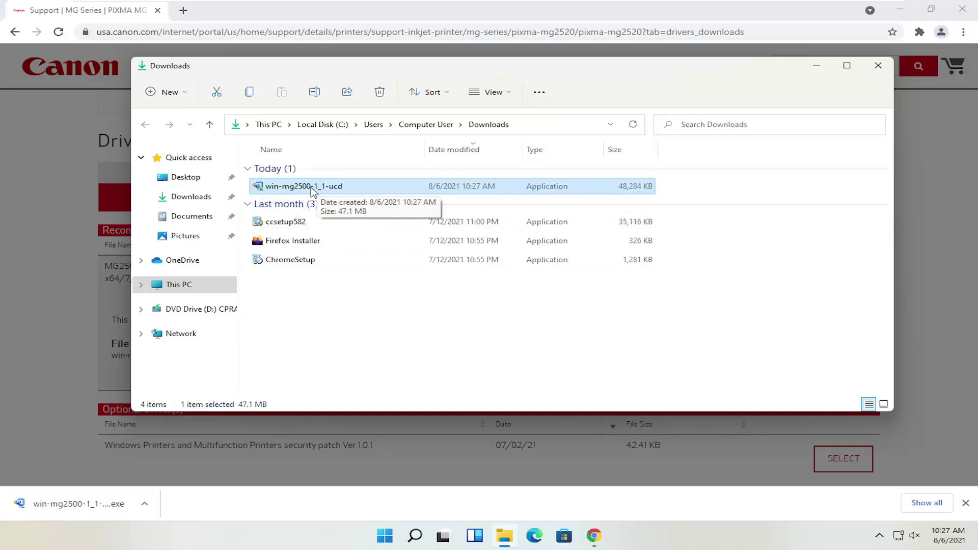
Close Chrome, run win-mg2500-1_1-ucd from Downloads, approve User Account Control, and minimize Explorer
left_click(972, 12)
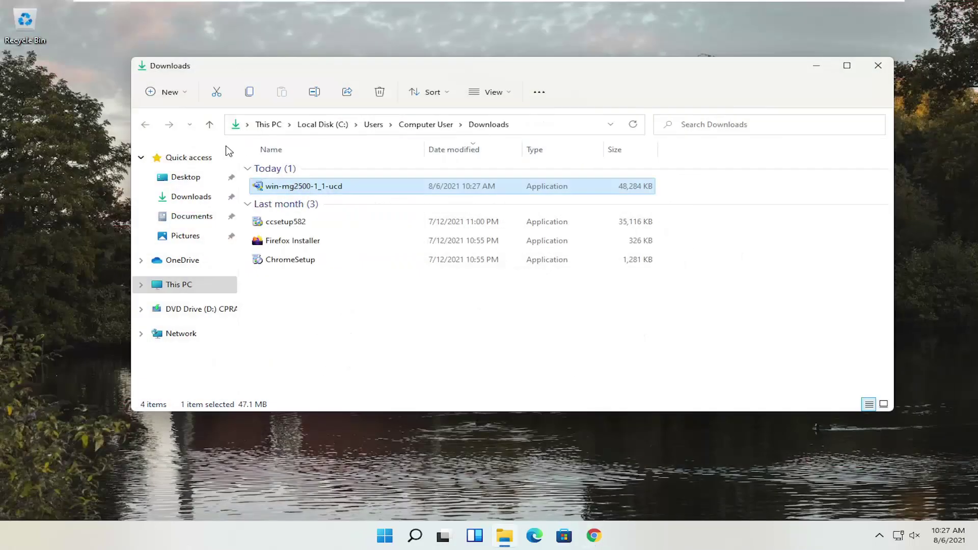
double_click(291, 186)
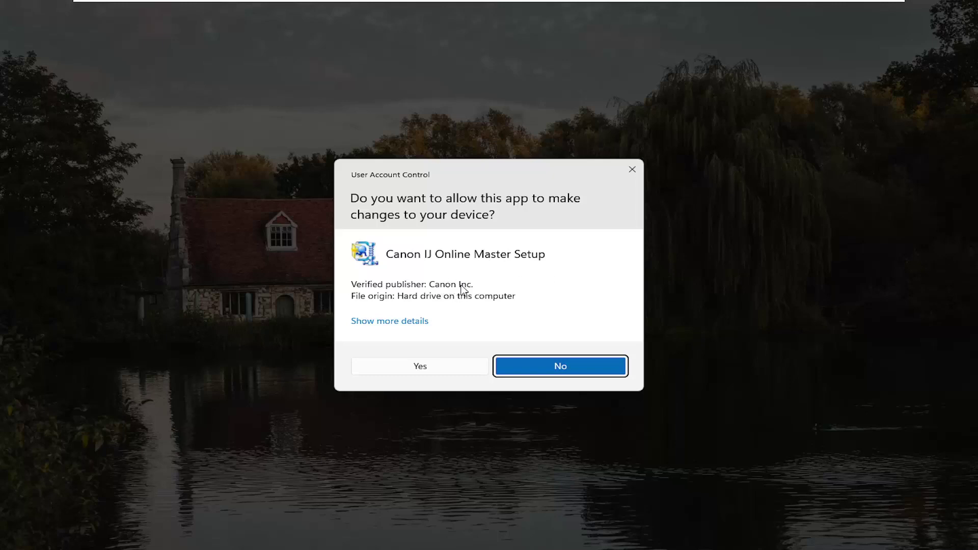
left_click(423, 369)
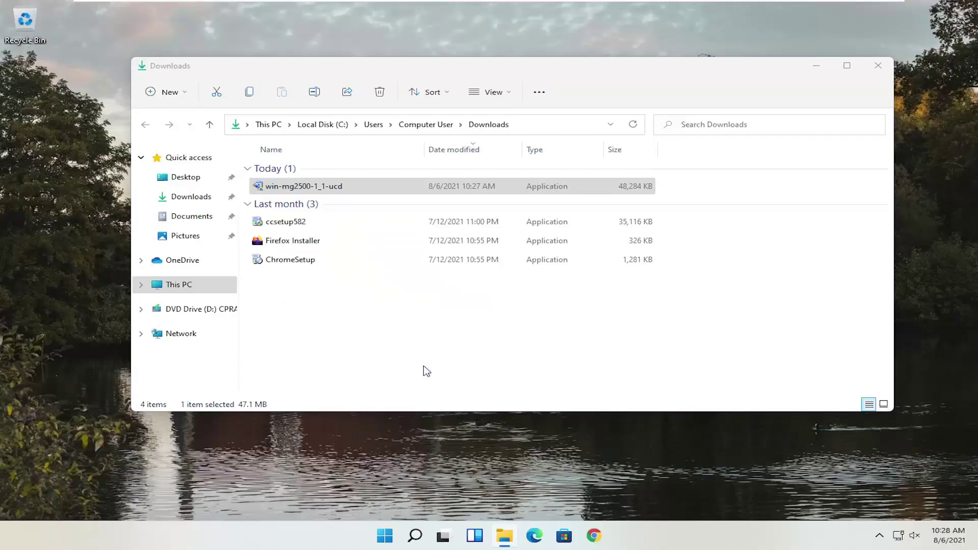
left_click(817, 68)
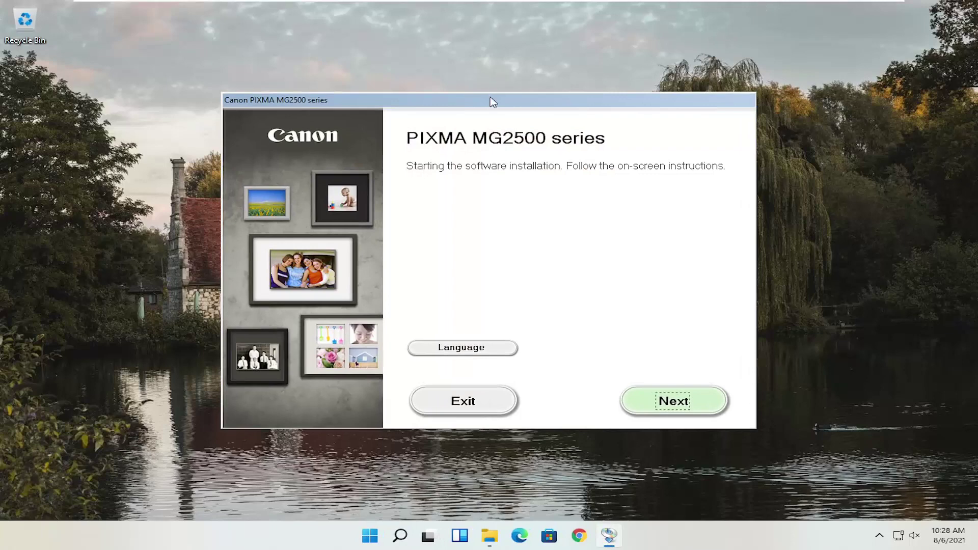
Move the installer window up, check its Language options, and proceed past the start page
left_click_drag(491, 97, 496, 69)
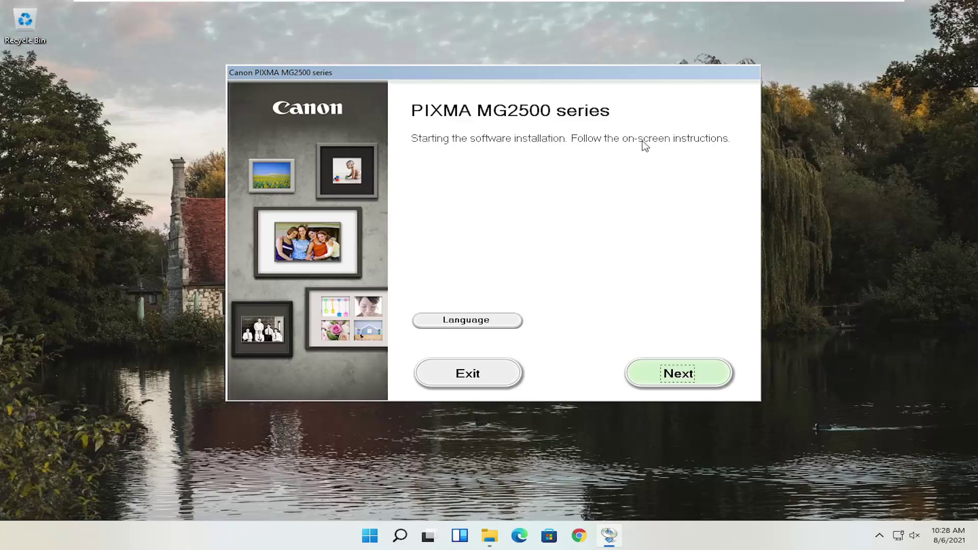
left_click(464, 321)
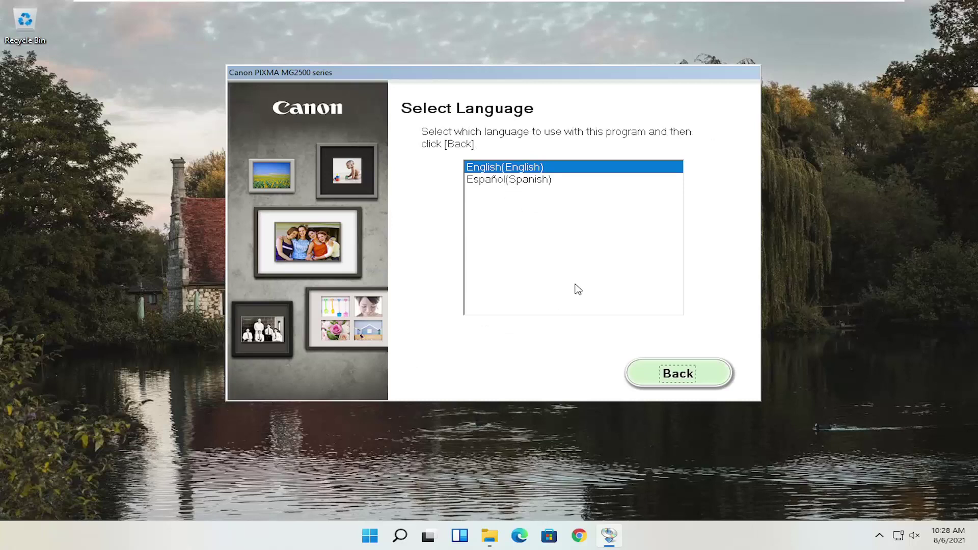
left_click(660, 376)
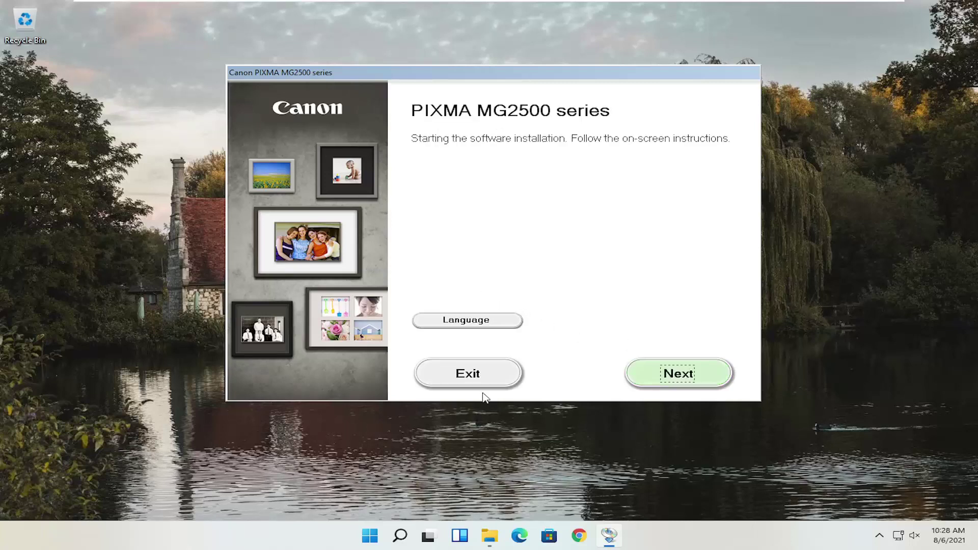
left_click(681, 376)
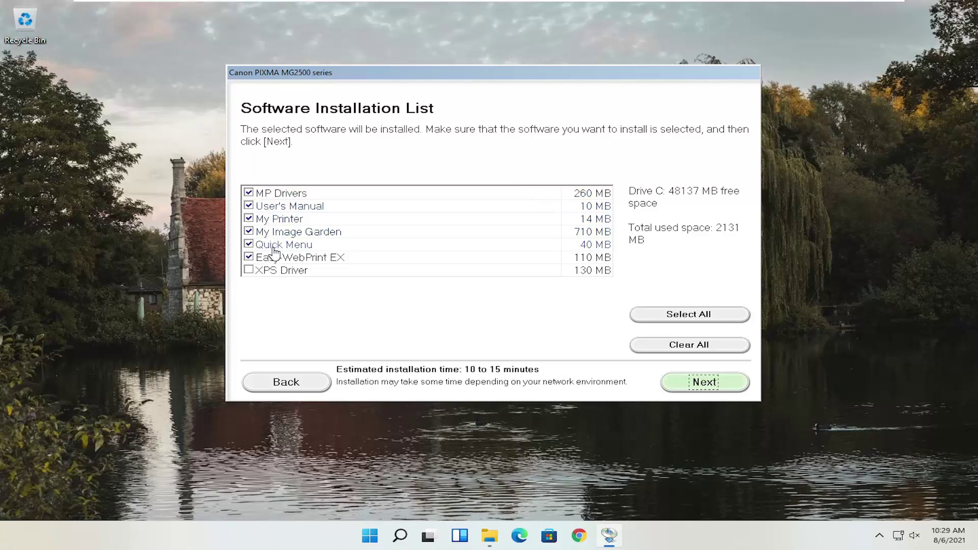
Keep Easy-WebPrint EX selected after toggling it, and continue to the License Agreement
mouse_move(282, 262)
mouse_move(280, 194)
mouse_move(309, 239)
left_click(249, 257)
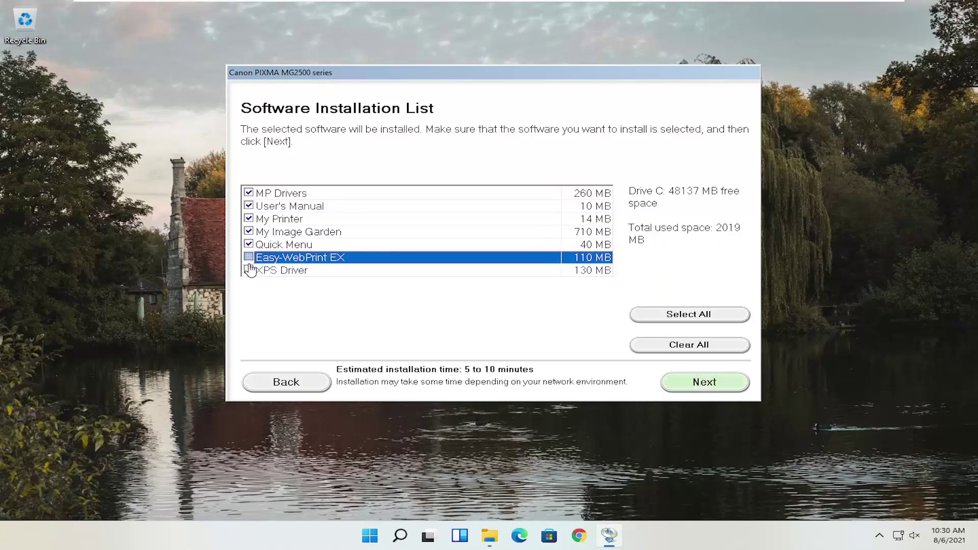
mouse_move(250, 260)
left_click(249, 257)
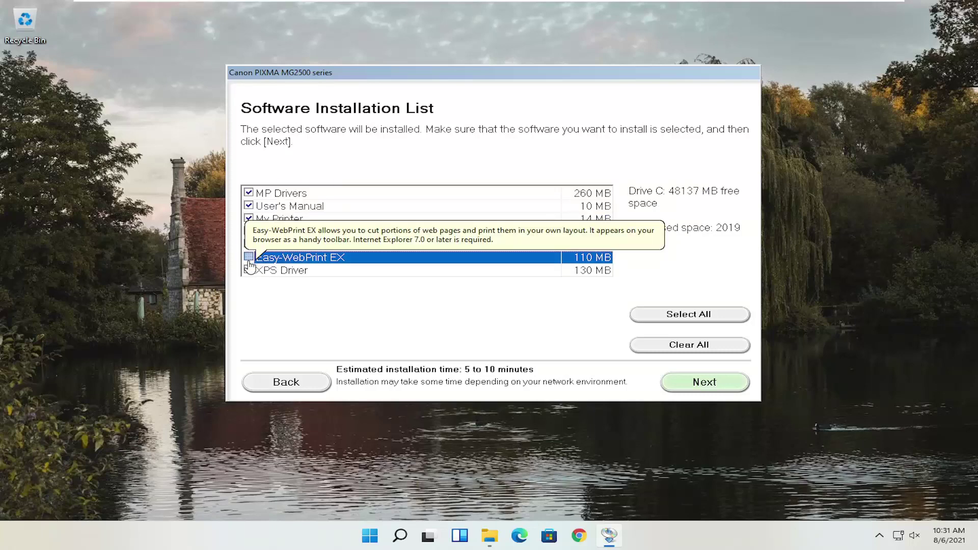
left_click(688, 392)
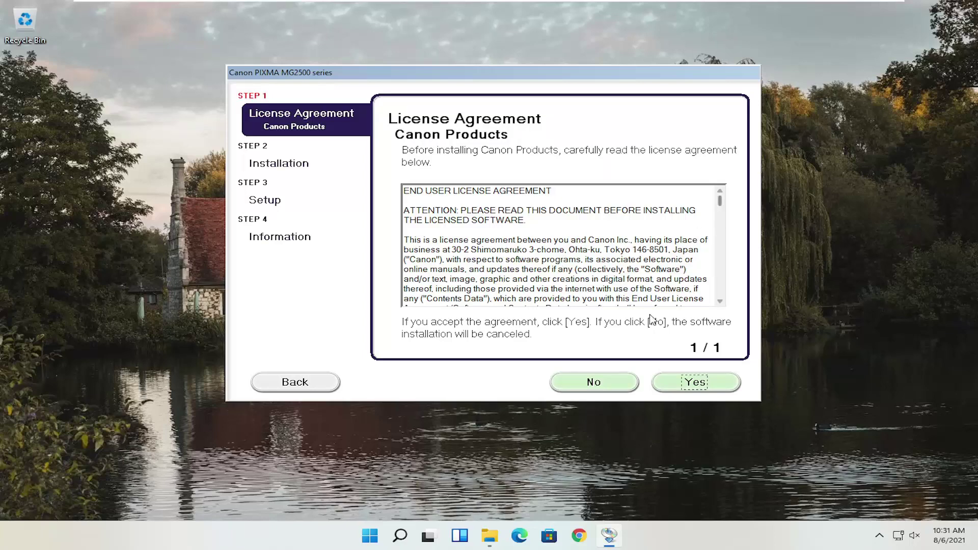
Accept the license agreement and start the 329 MB software download
left_click(683, 390)
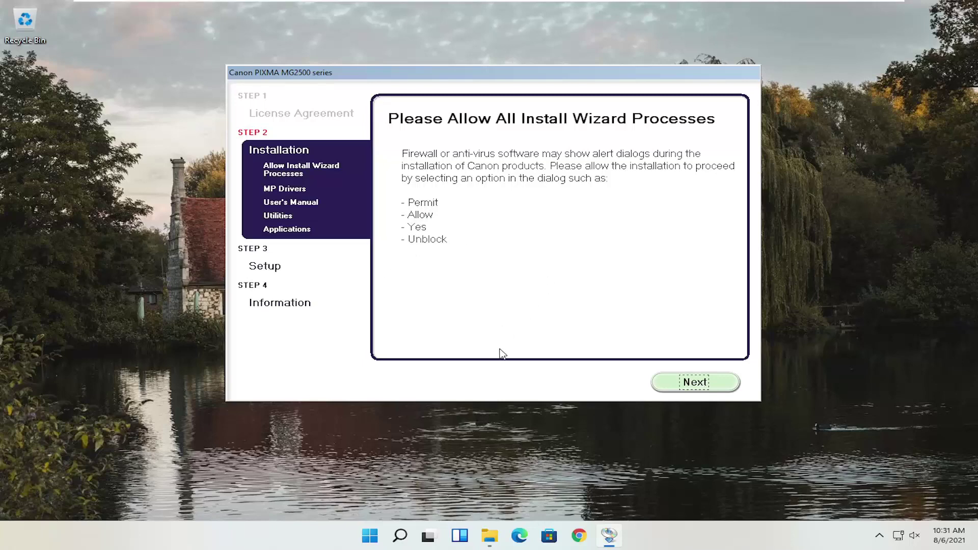
left_click(688, 385)
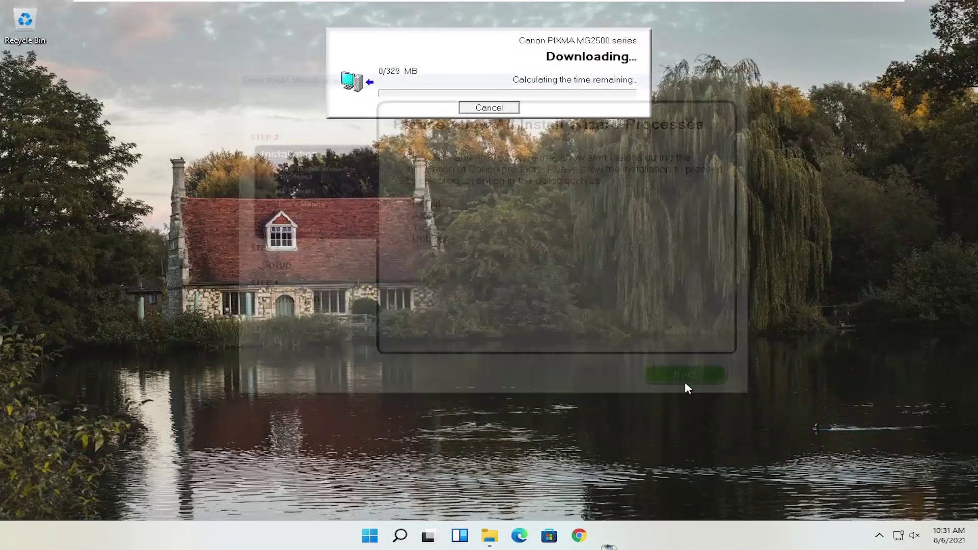